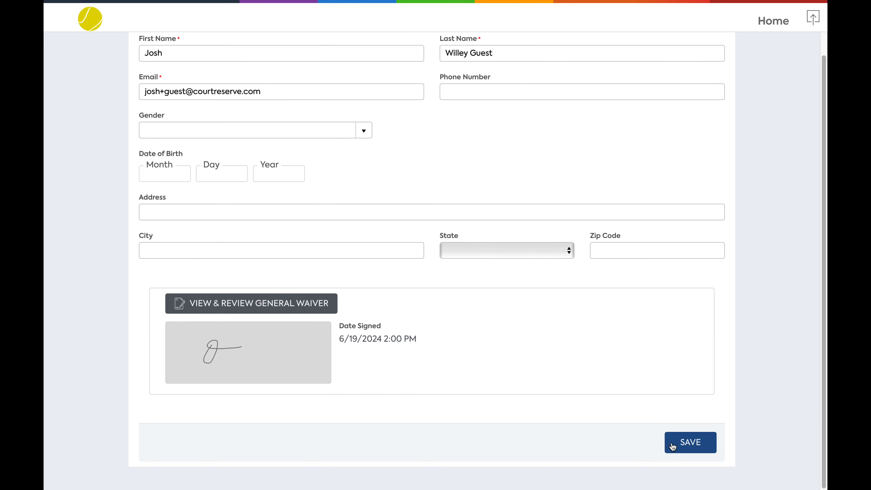
Enable guest waiver signing at the front desk in the Waivers & Agreements additional settings
{"action": "left_click", "coordinate": [671, 443]}
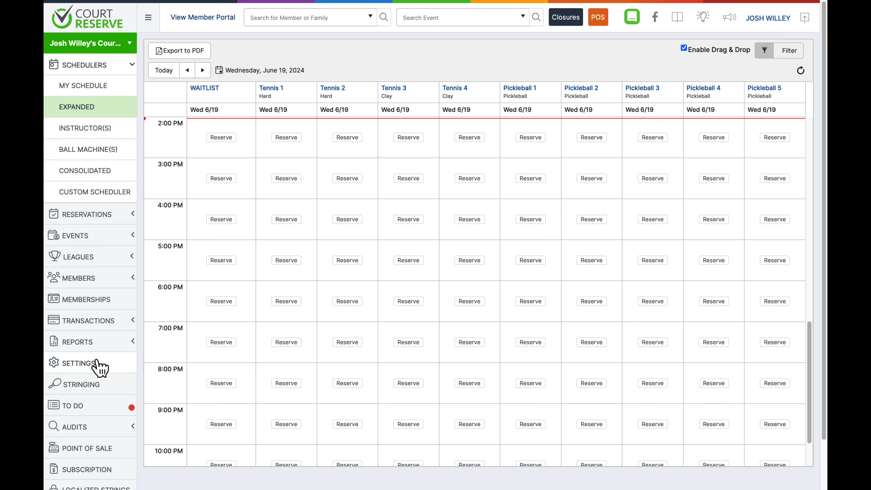
{"action": "left_click", "coordinate": [100, 367]}
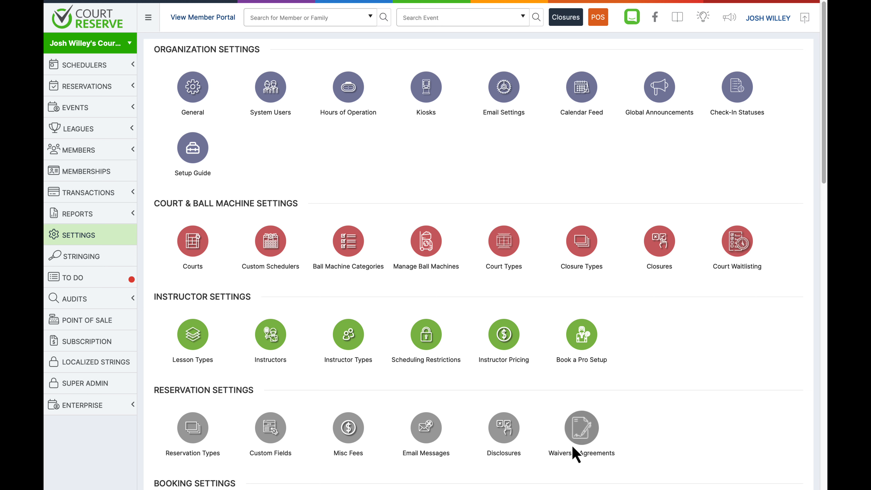
{"action": "left_click", "coordinate": [585, 435]}
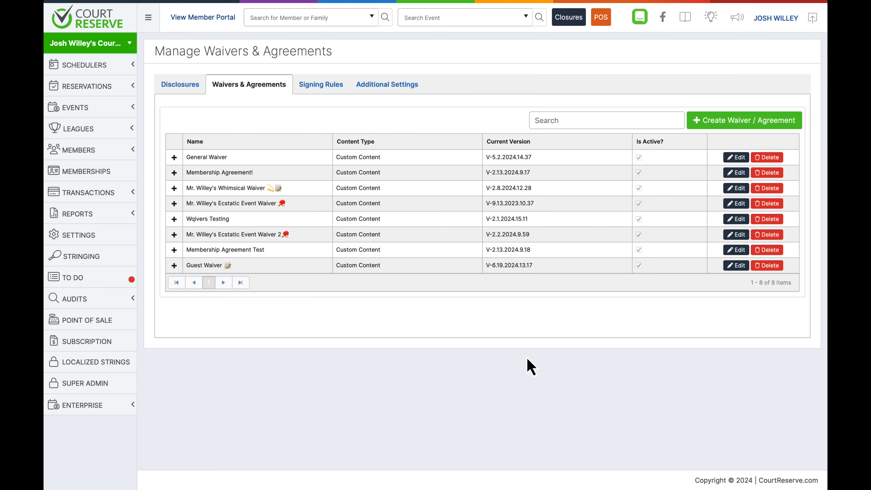
{"action": "left_click", "coordinate": [392, 90]}
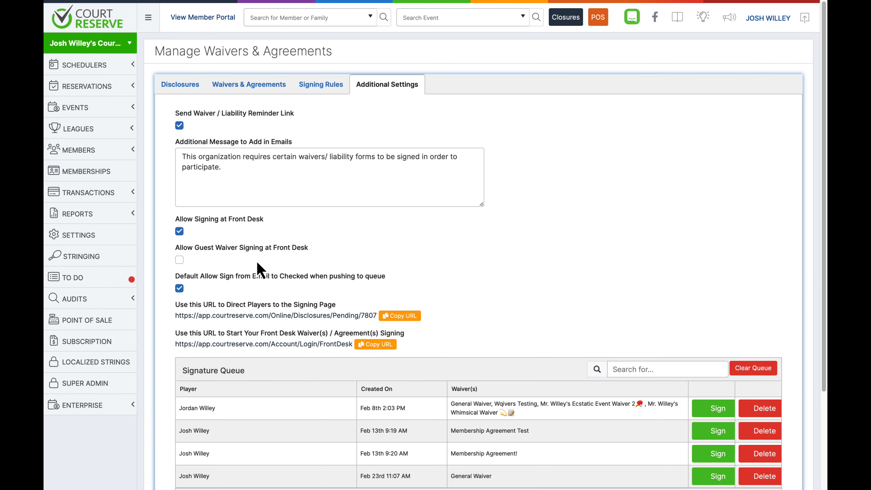
{"action": "left_click", "coordinate": [179, 231]}
{"action": "left_click", "coordinate": [179, 231]}
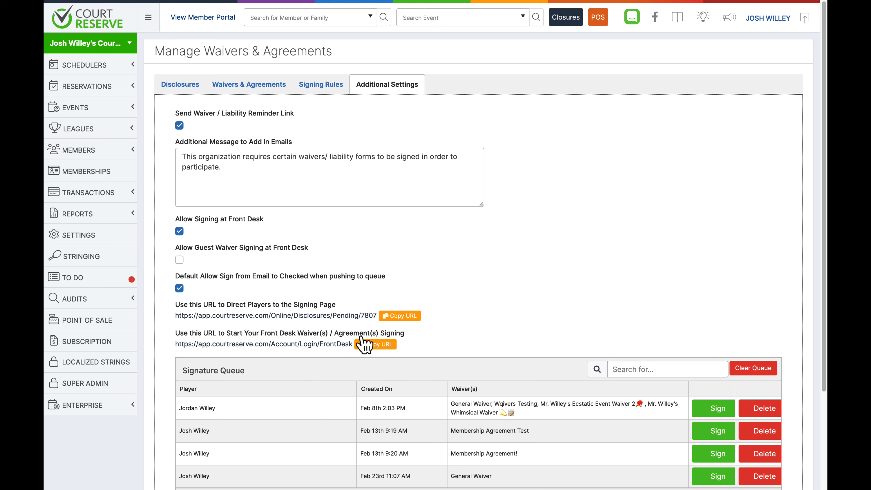
{"action": "left_click", "coordinate": [180, 260]}
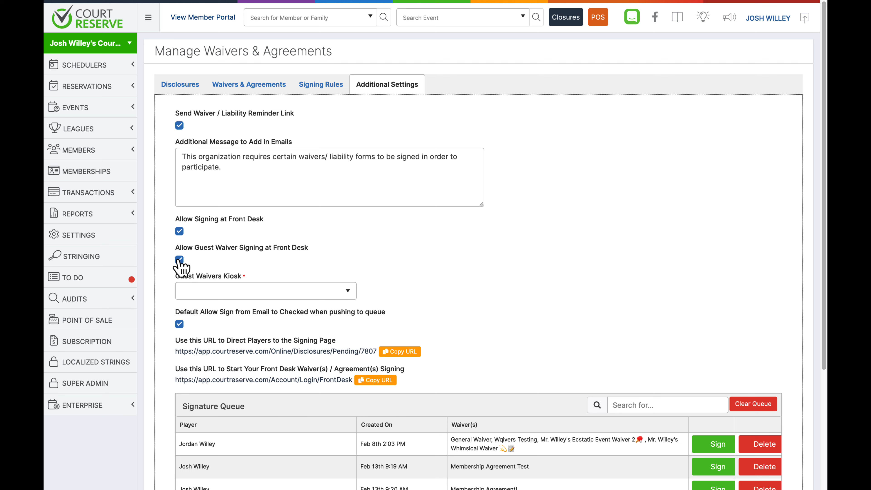
Set the Guest Waivers Kiosk to Guest Waiver Kiosk 2 and save the settings
{"action": "left_click", "coordinate": [206, 291]}
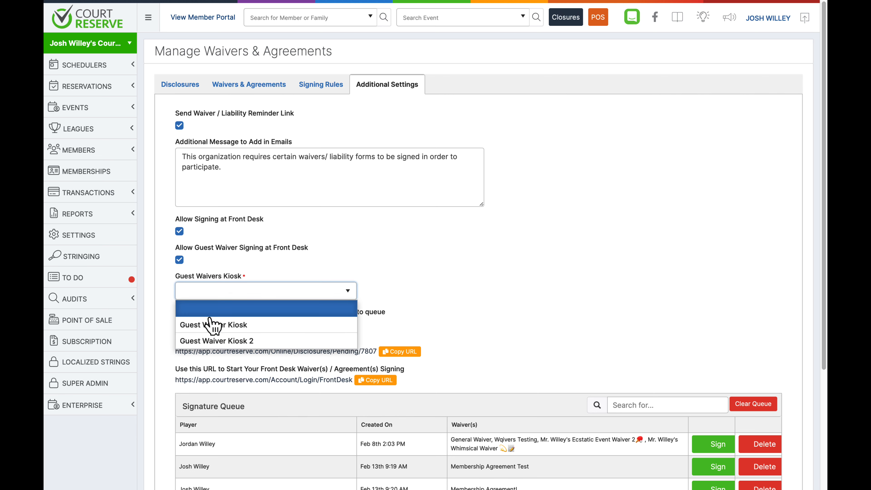
{"action": "left_click", "coordinate": [212, 339]}
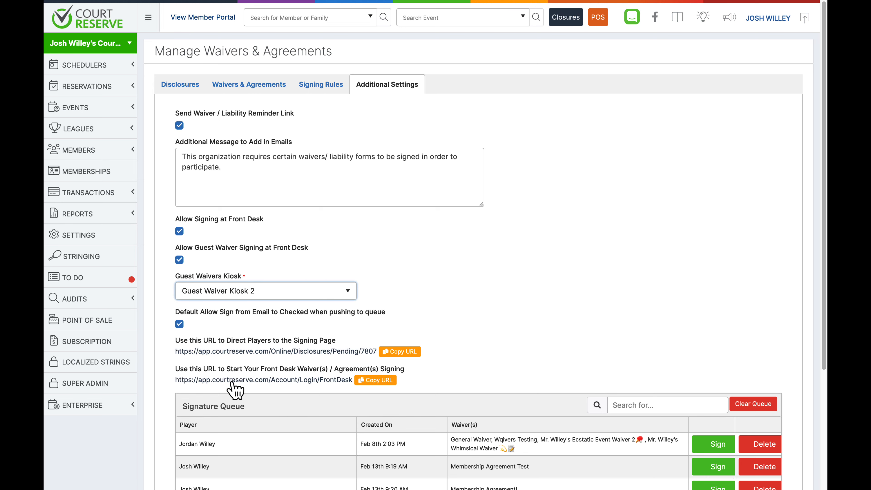
{"action": "left_click", "coordinate": [451, 391]}
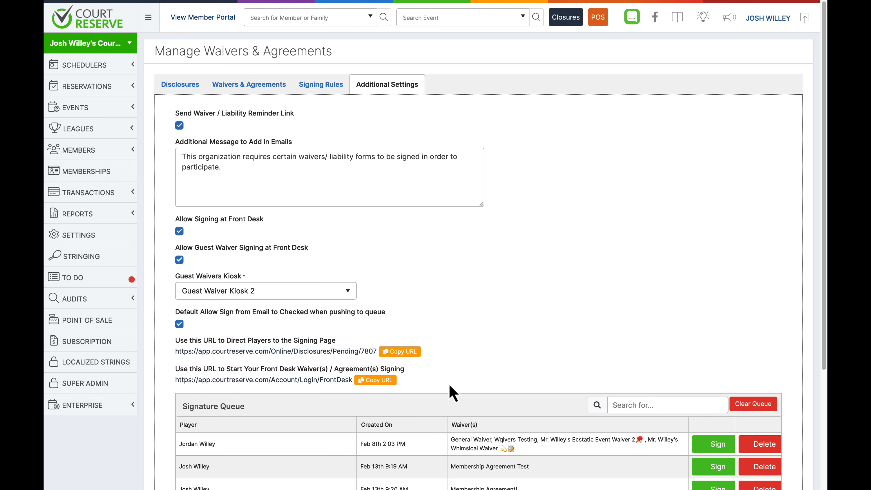
{"action": "scroll", "coordinate": [451, 391], "scroll_direction": "down", "scroll_amount": 5}
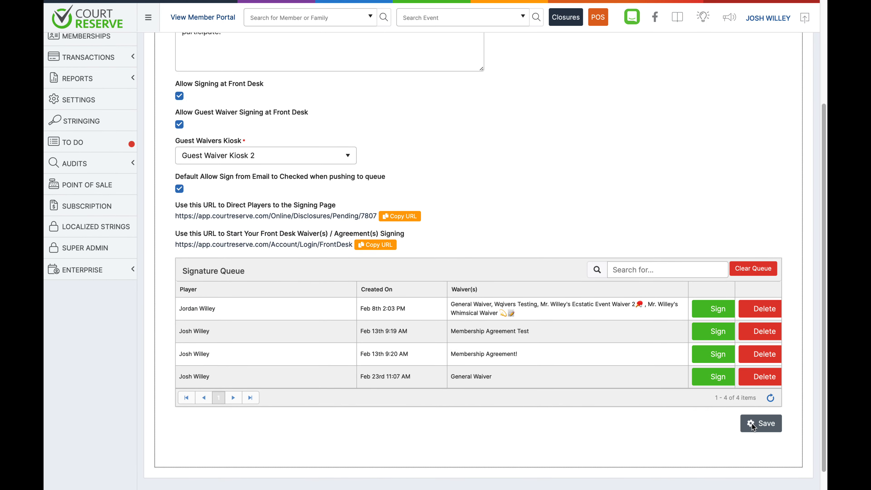
{"action": "left_click", "coordinate": [753, 425]}
Open the front desk signing page and start a new guest waiver form
{"action": "left_click", "coordinate": [330, 244]}
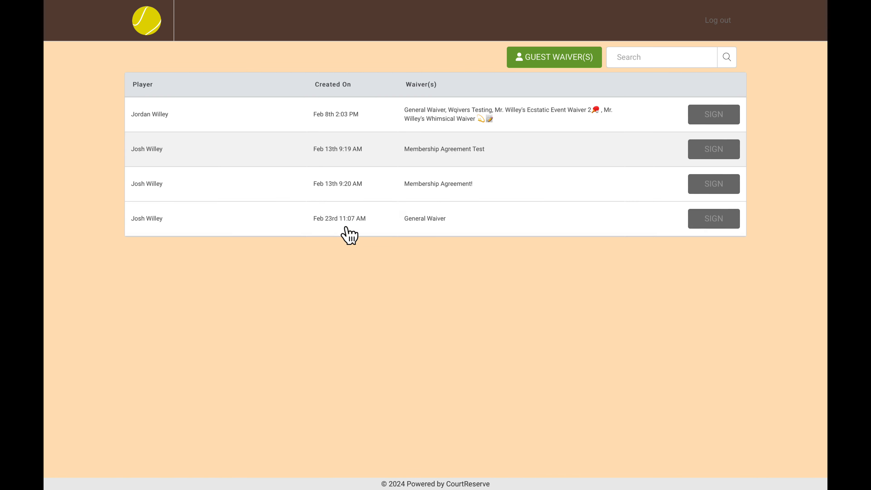
{"action": "left_click", "coordinate": [539, 61]}
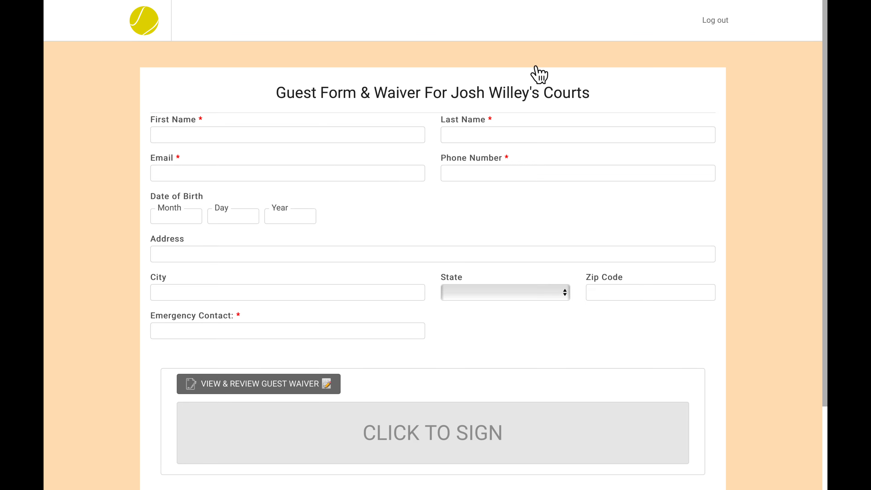
{"action": "scroll", "coordinate": [536, 67], "scroll_direction": "down", "scroll_amount": 1}
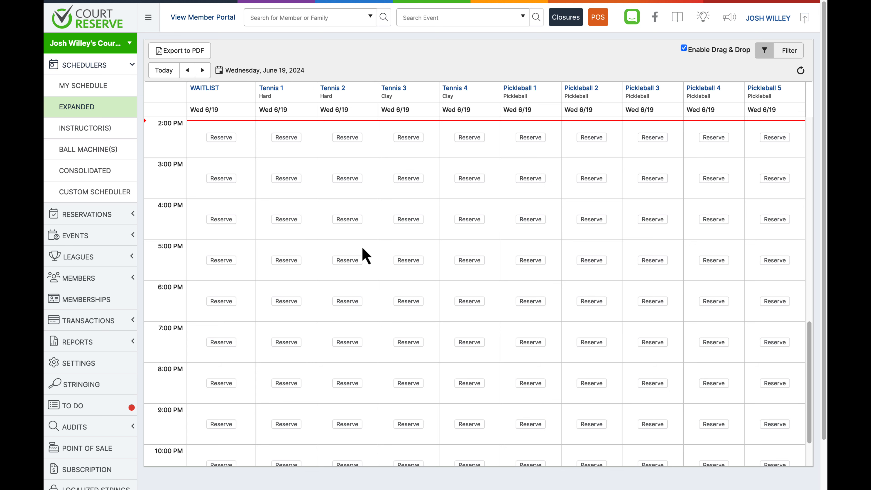
Open the Waiver(s) report and restrict it to only guest waivers
{"action": "left_click", "coordinate": [106, 343]}
{"action": "scroll", "coordinate": [107, 344], "scroll_direction": "down", "scroll_amount": 3}
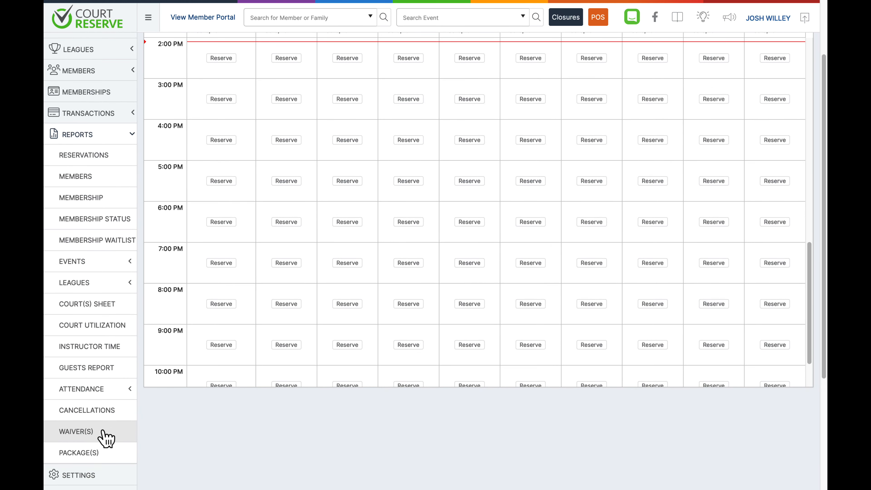
{"action": "left_click", "coordinate": [89, 433]}
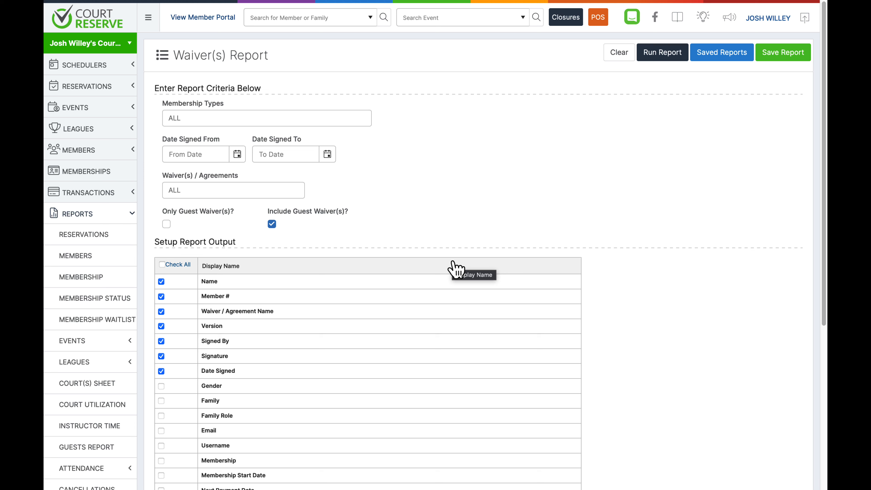
{"action": "left_click", "coordinate": [273, 192]}
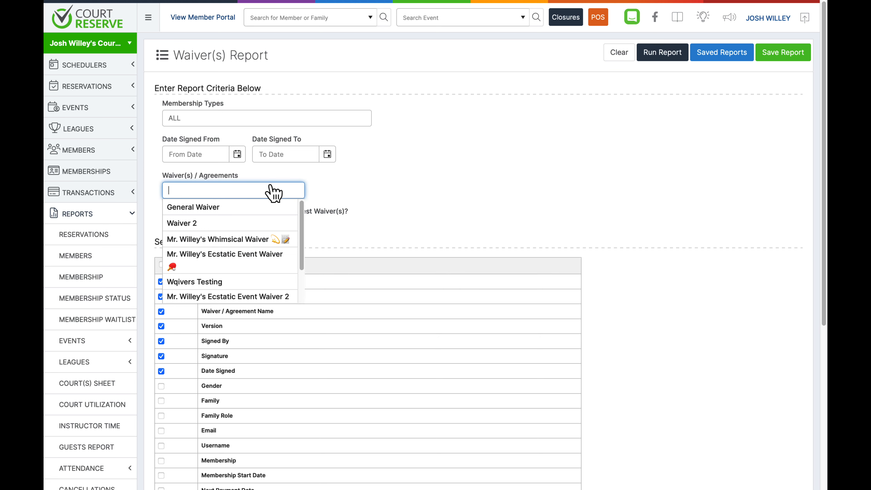
{"action": "scroll", "coordinate": [264, 262], "scroll_direction": "down", "scroll_amount": 2}
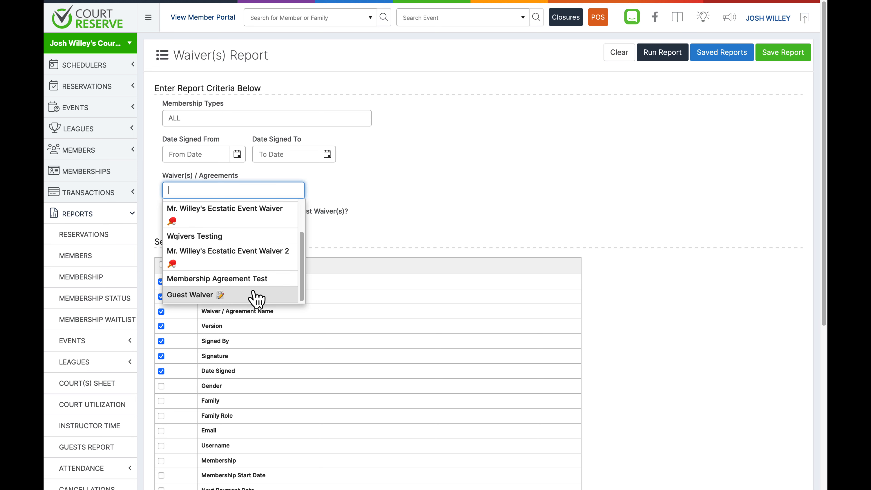
{"action": "left_click", "coordinate": [368, 175]}
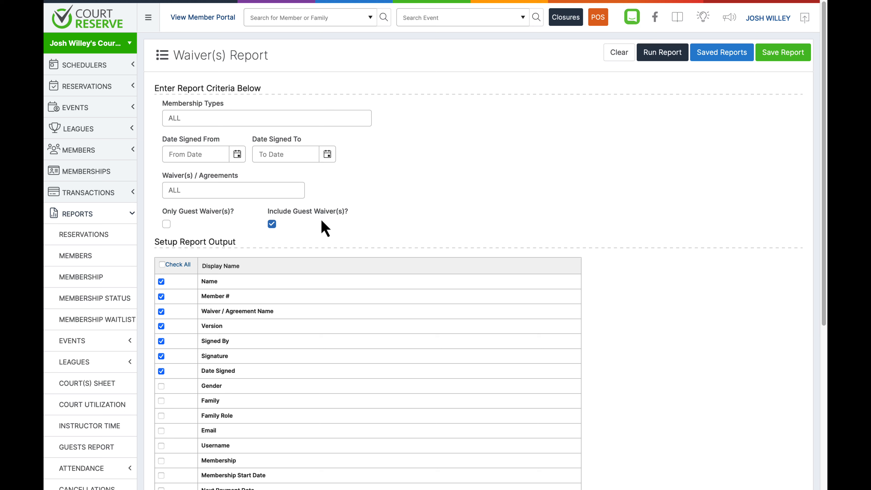
{"action": "left_click", "coordinate": [166, 223]}
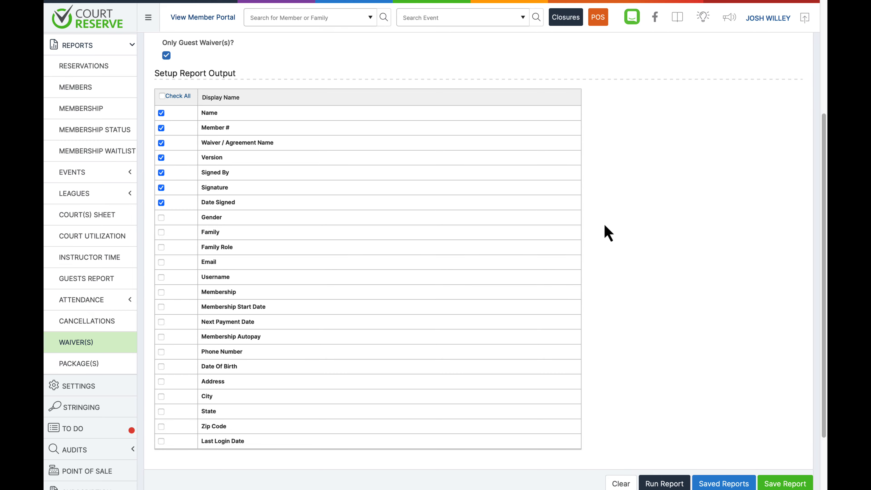
Add the Email column to the waiver report output
{"action": "scroll", "coordinate": [604, 223], "scroll_direction": "up", "scroll_amount": 5}
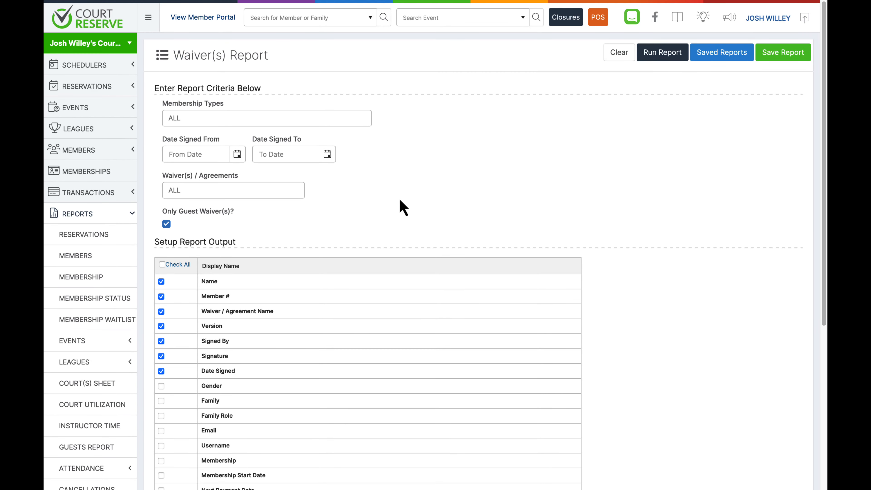
{"action": "scroll", "coordinate": [203, 222], "scroll_direction": "down", "scroll_amount": 3}
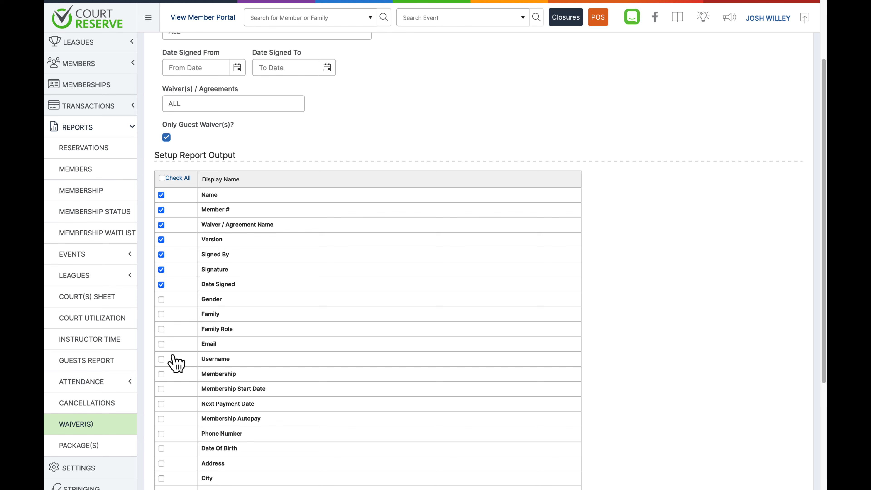
{"action": "left_click", "coordinate": [162, 345]}
{"action": "scroll", "coordinate": [214, 358], "scroll_direction": "down", "scroll_amount": 1}
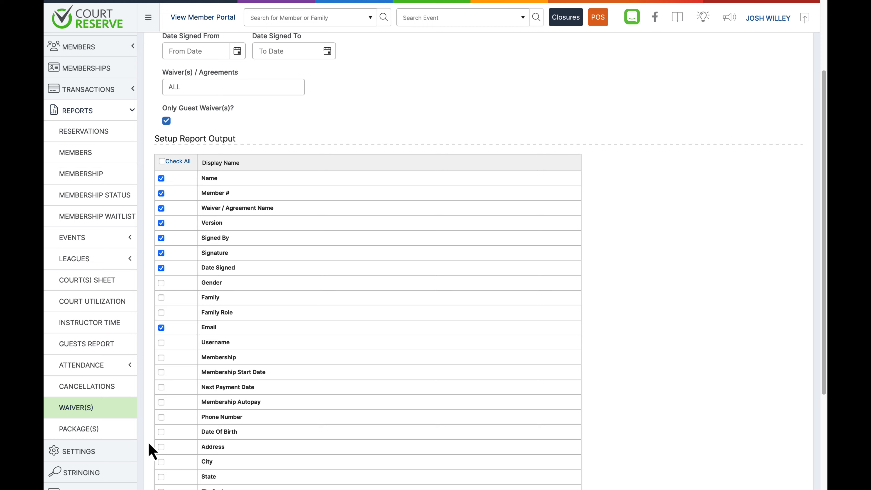
Review the signed records of the Guest Waiver and open one guest's signed waiver details
{"action": "left_click", "coordinate": [105, 455]}
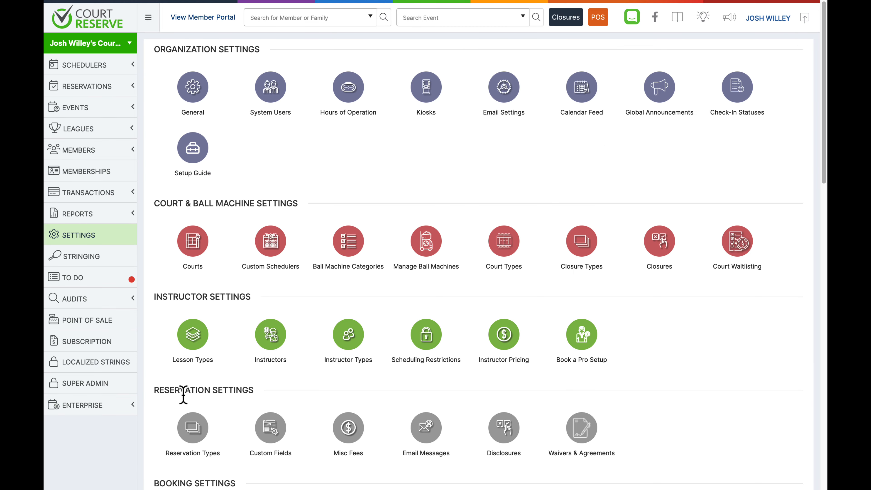
{"action": "scroll", "coordinate": [182, 395], "scroll_direction": "down", "scroll_amount": 3}
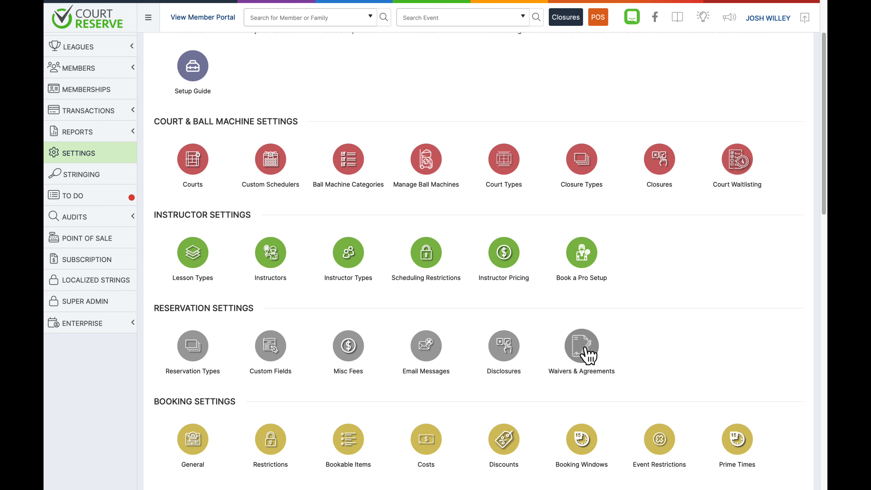
{"action": "left_click", "coordinate": [589, 356]}
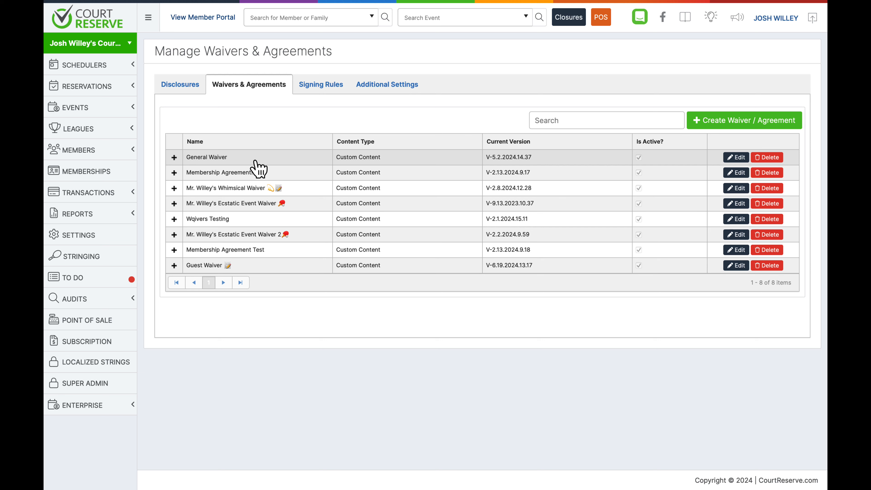
{"action": "left_click", "coordinate": [174, 265]}
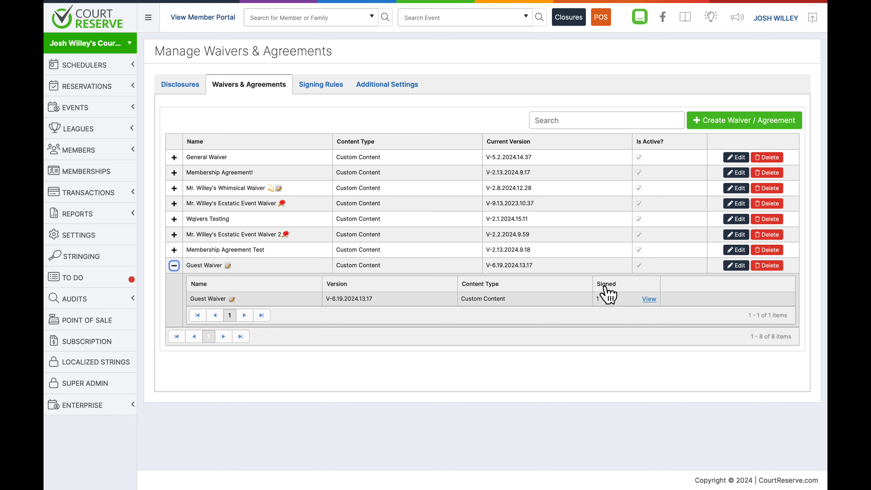
{"action": "left_click", "coordinate": [649, 299]}
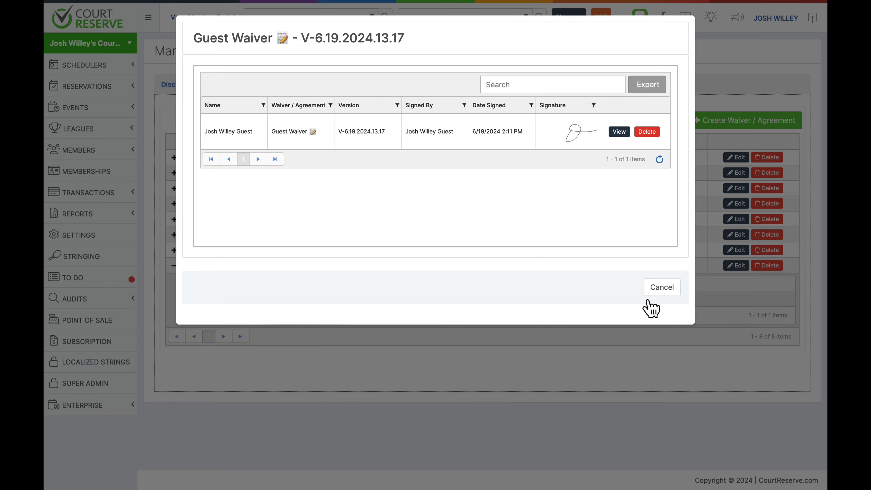
{"action": "left_click", "coordinate": [619, 132]}
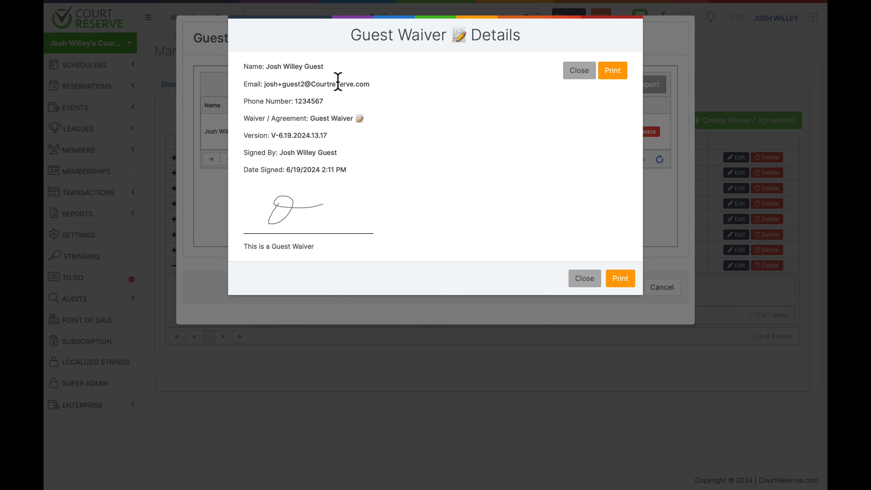
{"action": "left_click", "coordinate": [574, 73]}
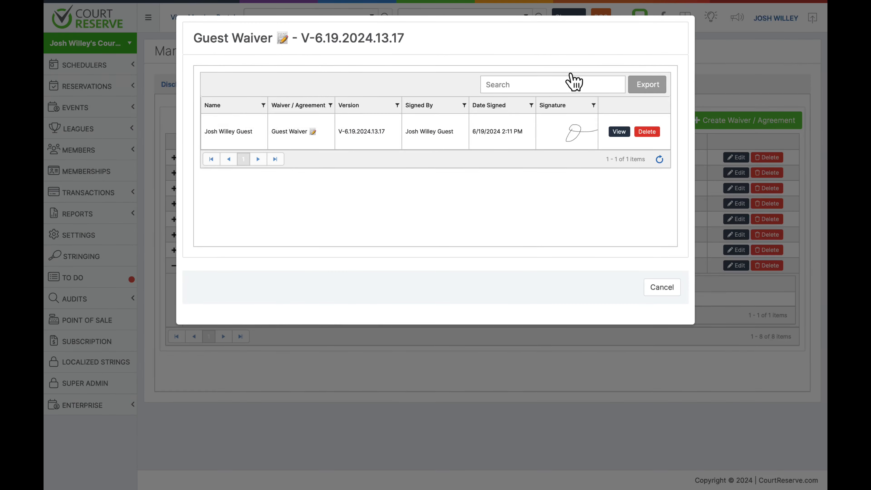